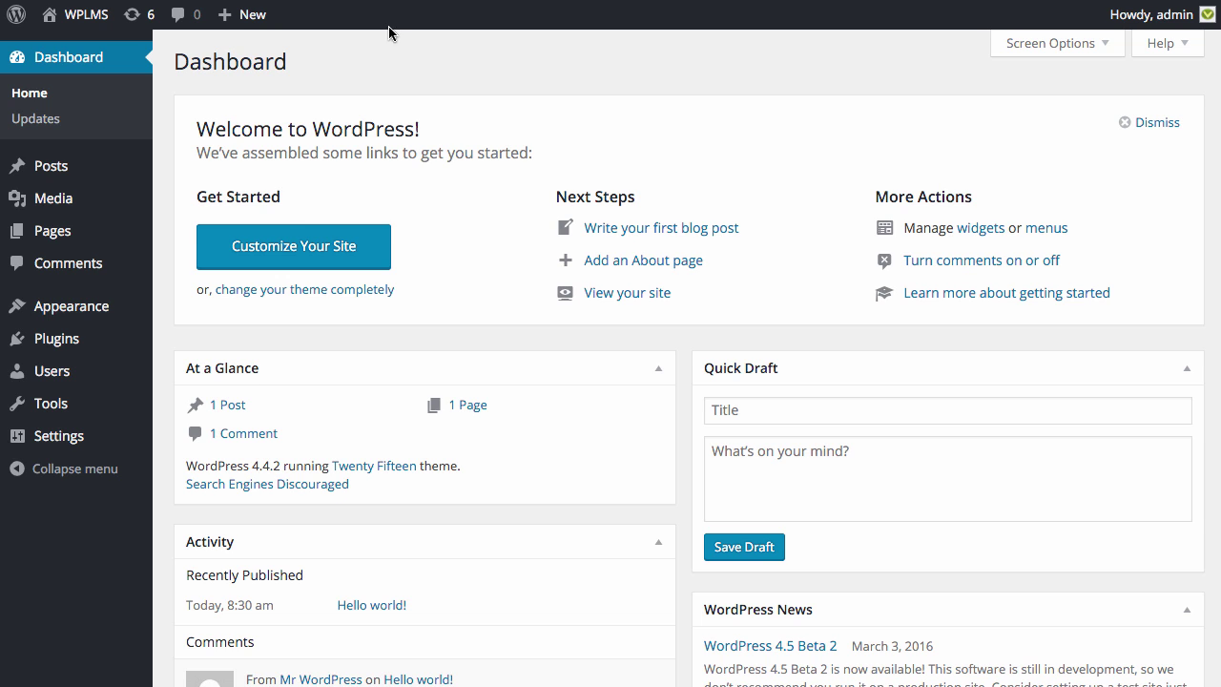
Open the installed themes, then find the WPLMS Demo1 Sample Data plugin in the installed plugins list and activate it.
left_click(190, 309)
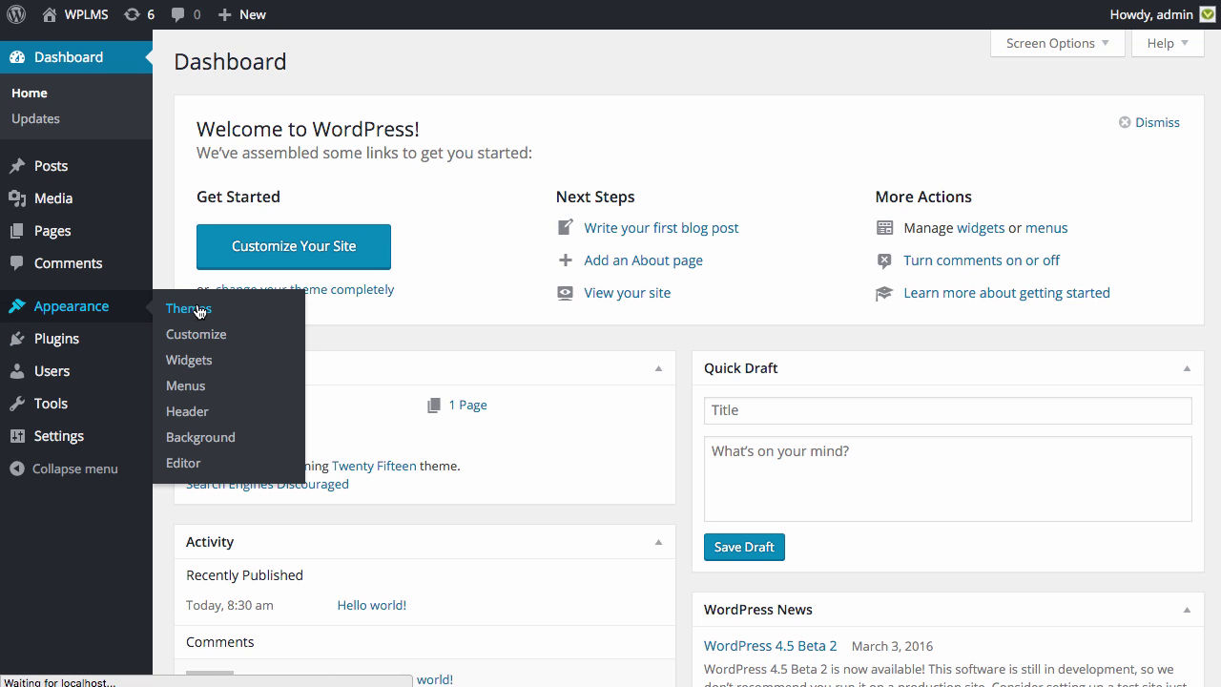
mouse_move(912, 304)
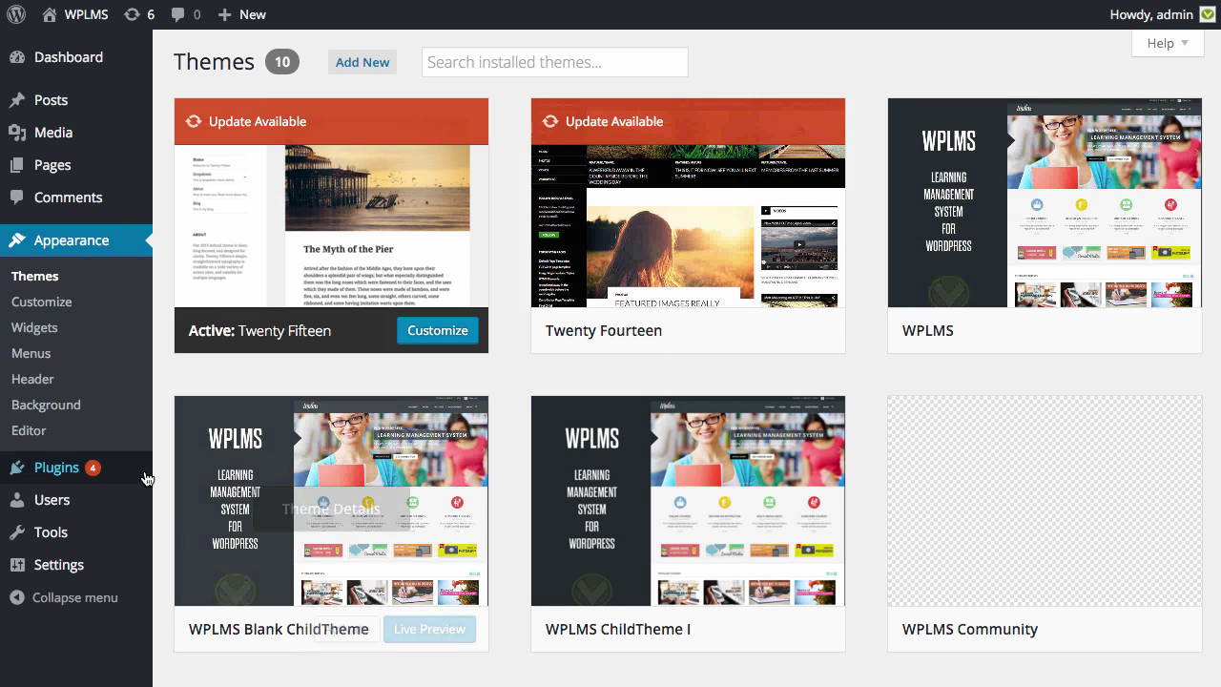
mouse_move(143, 469)
right_click(229, 467)
left_click(271, 482)
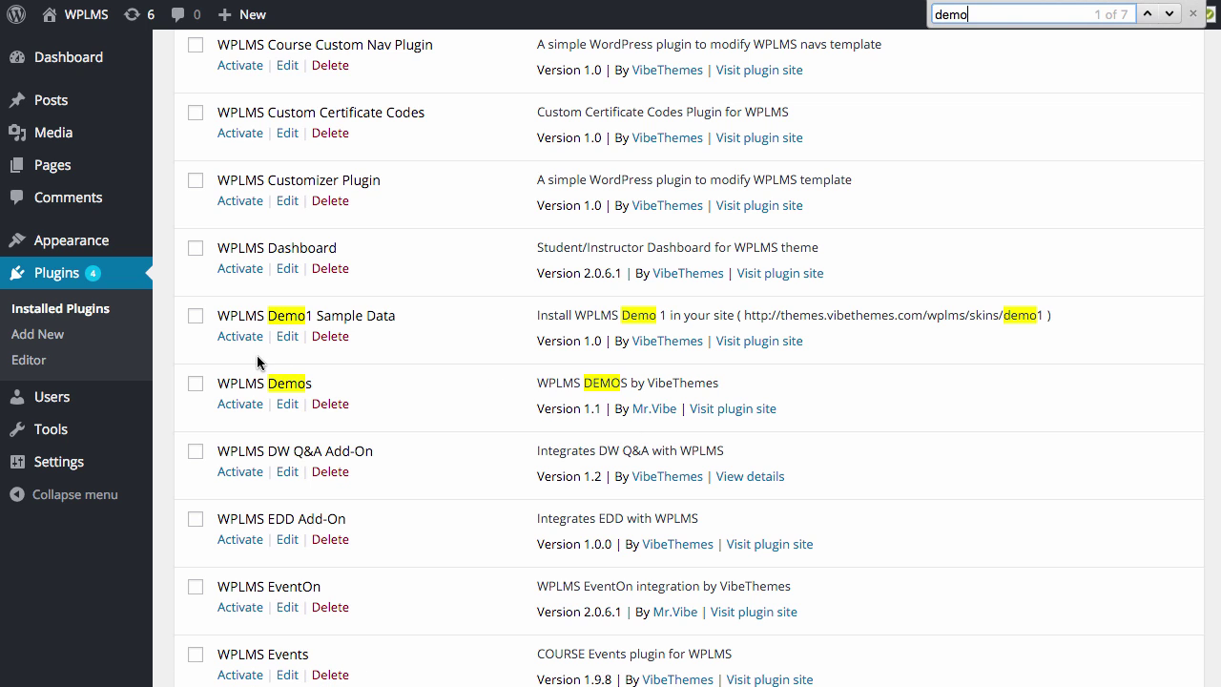
left_click(235, 339)
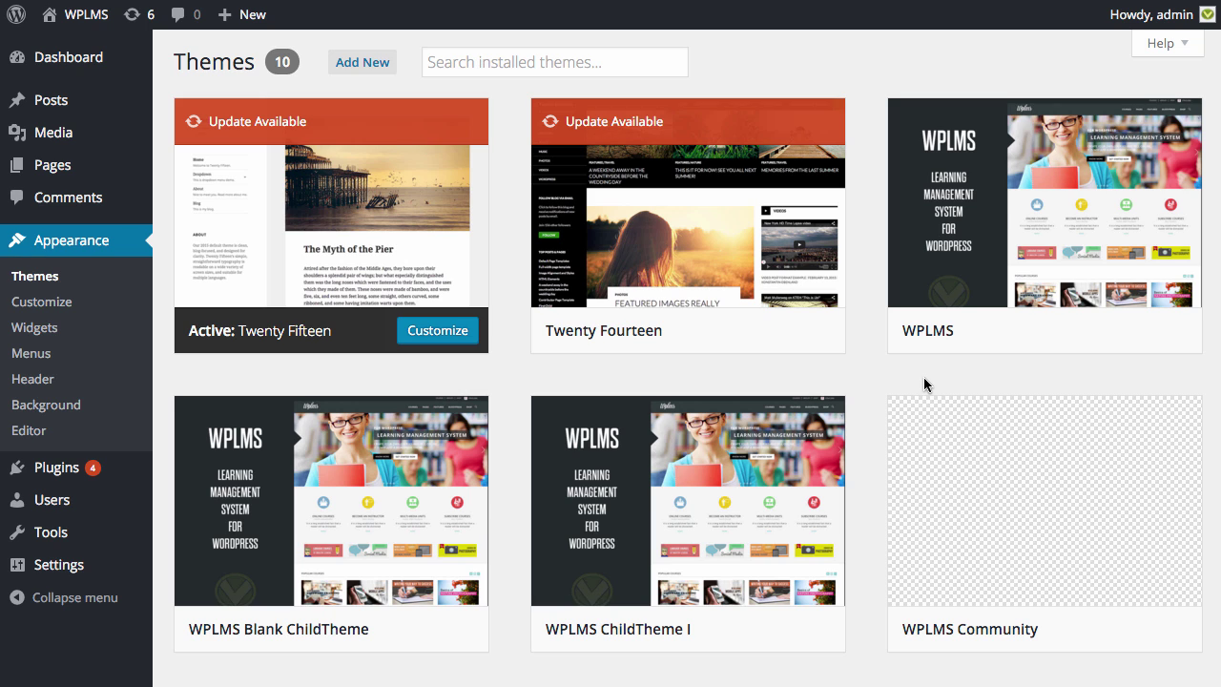
Activate the WPLMS theme and open the required-plugins list for full sample data import from the Install WPLMS page.
mouse_move(988, 333)
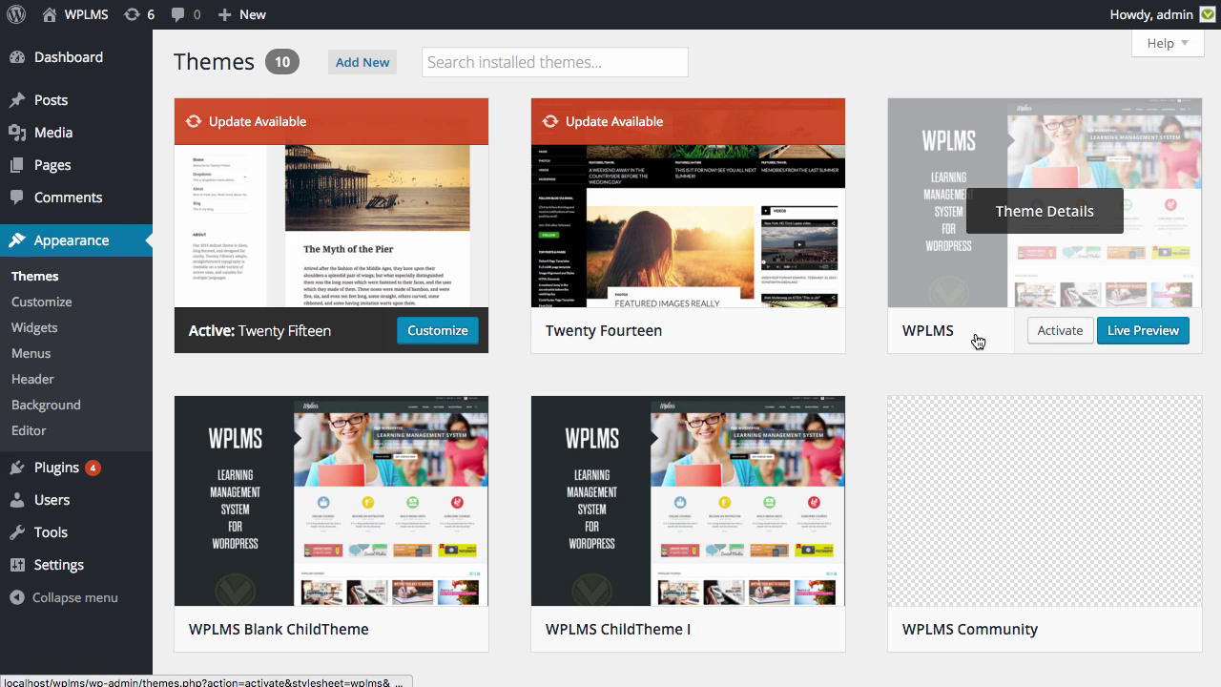
left_click(1056, 339)
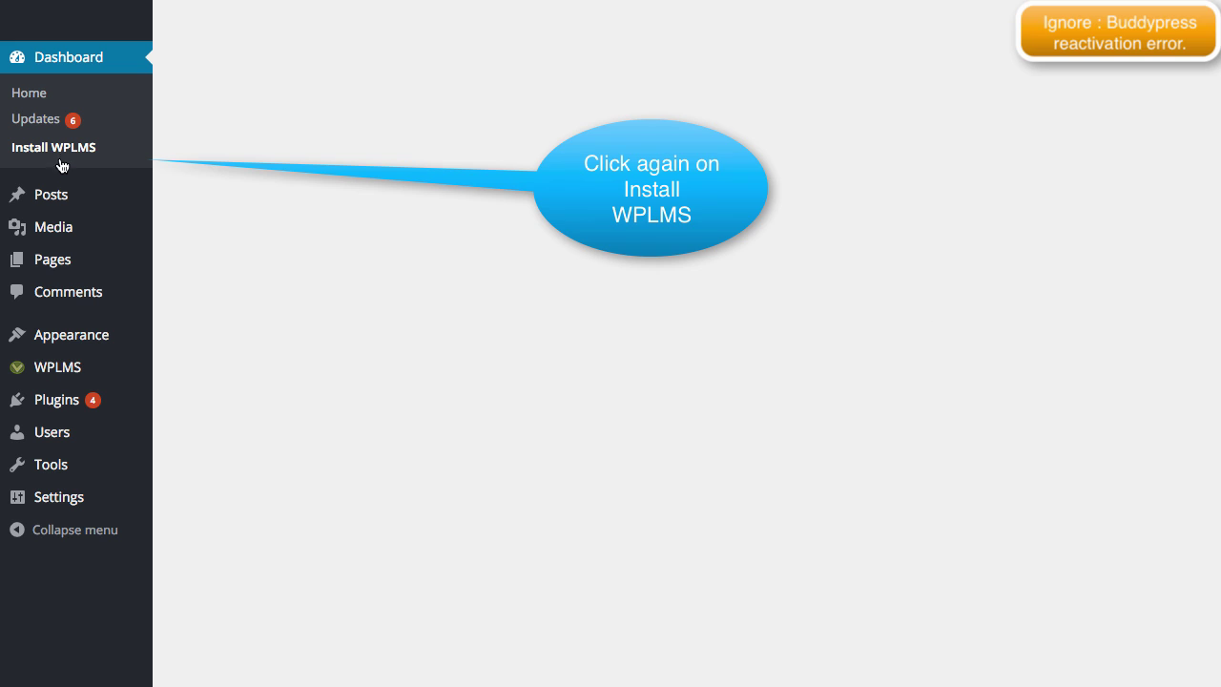
left_click(67, 153)
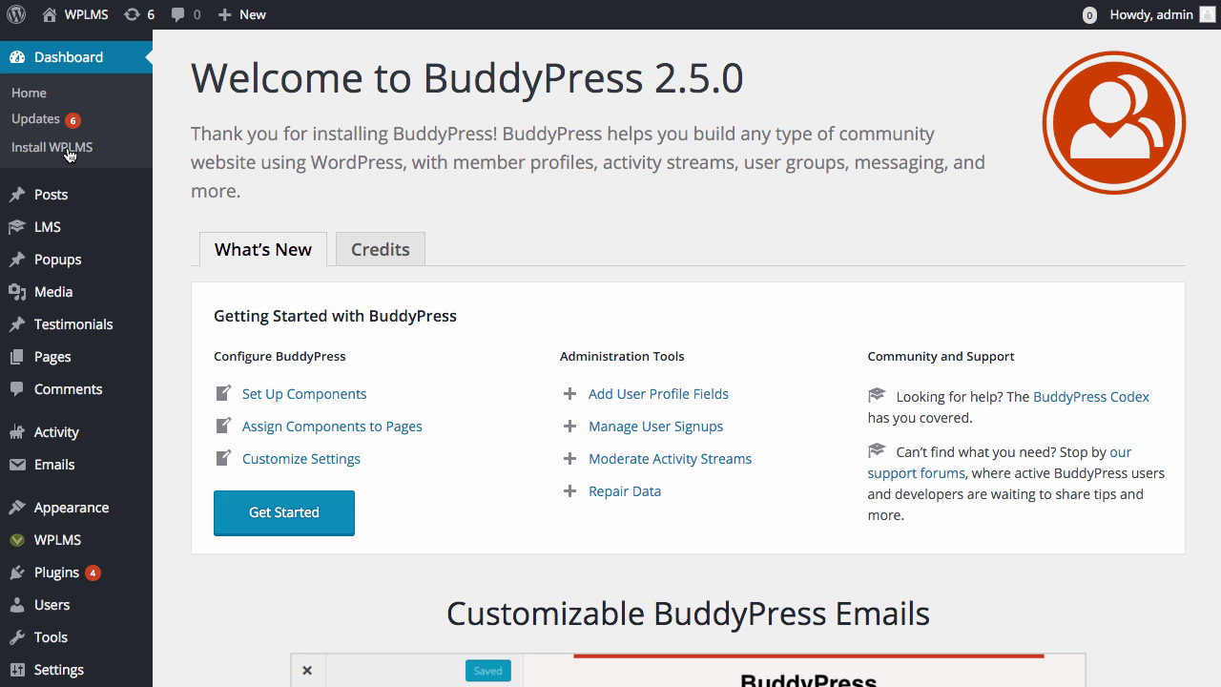
left_click(68, 153)
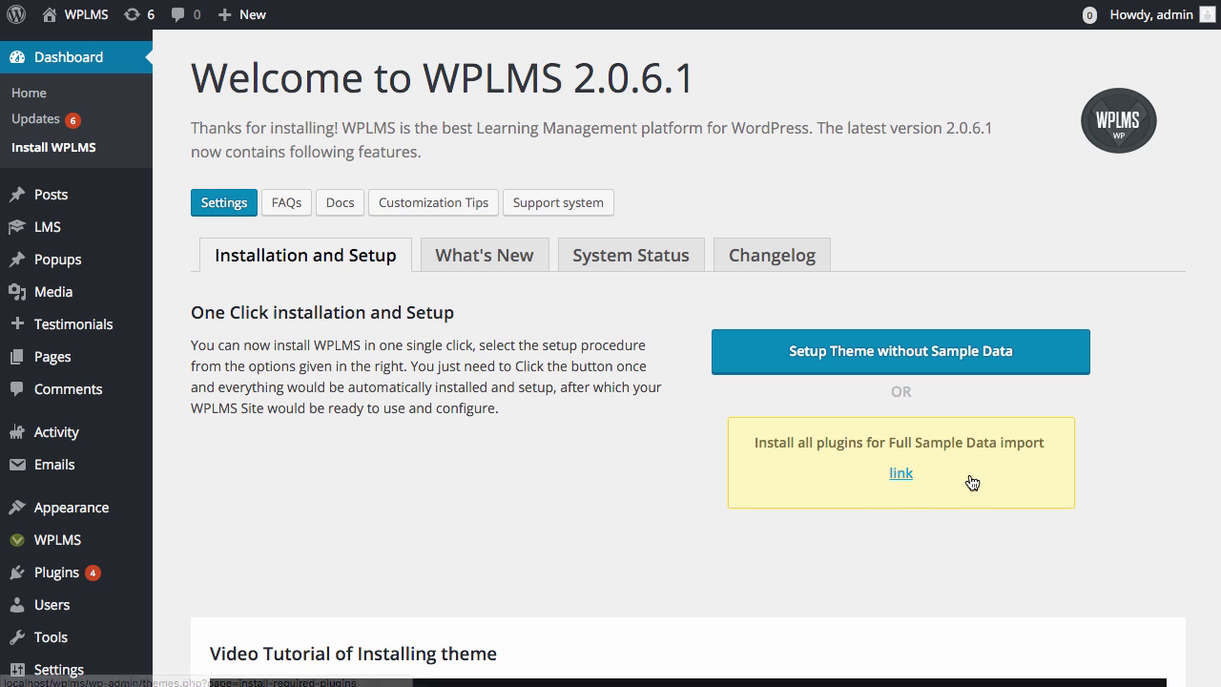
left_click(900, 477)
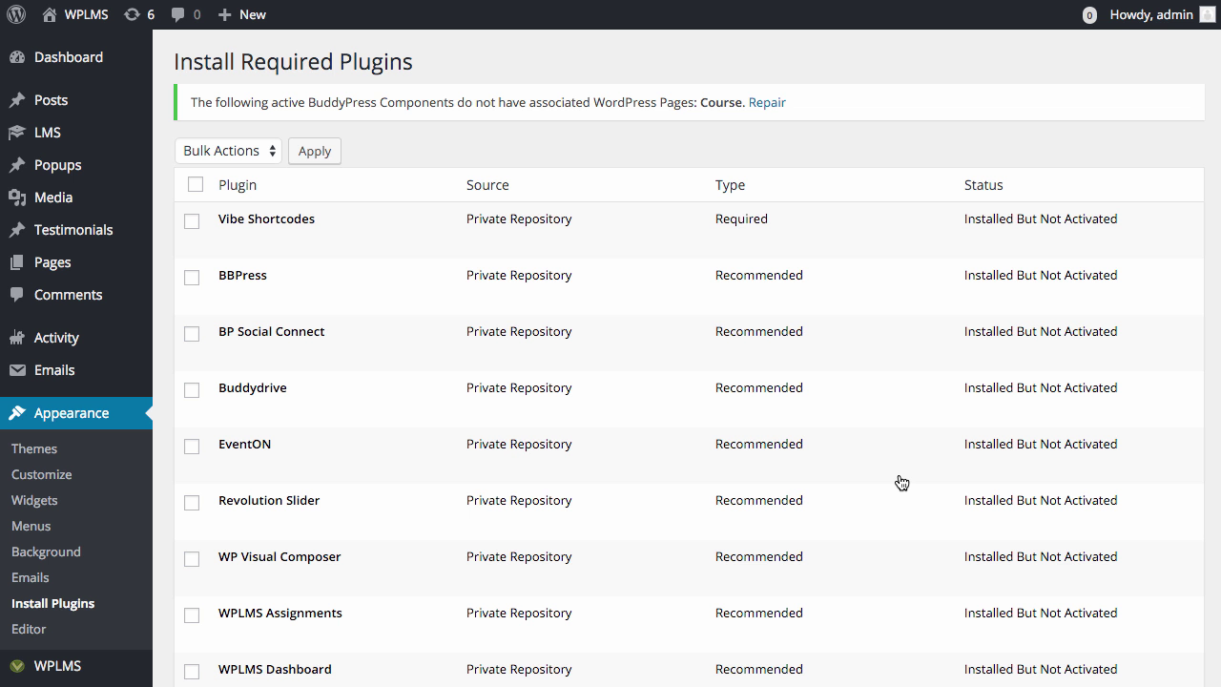
Bulk activate all listed plugins from Vibe Shortcodes through WooCommerce, leaving out WP Visual Composer.
scroll(605, 381, "down", 3)
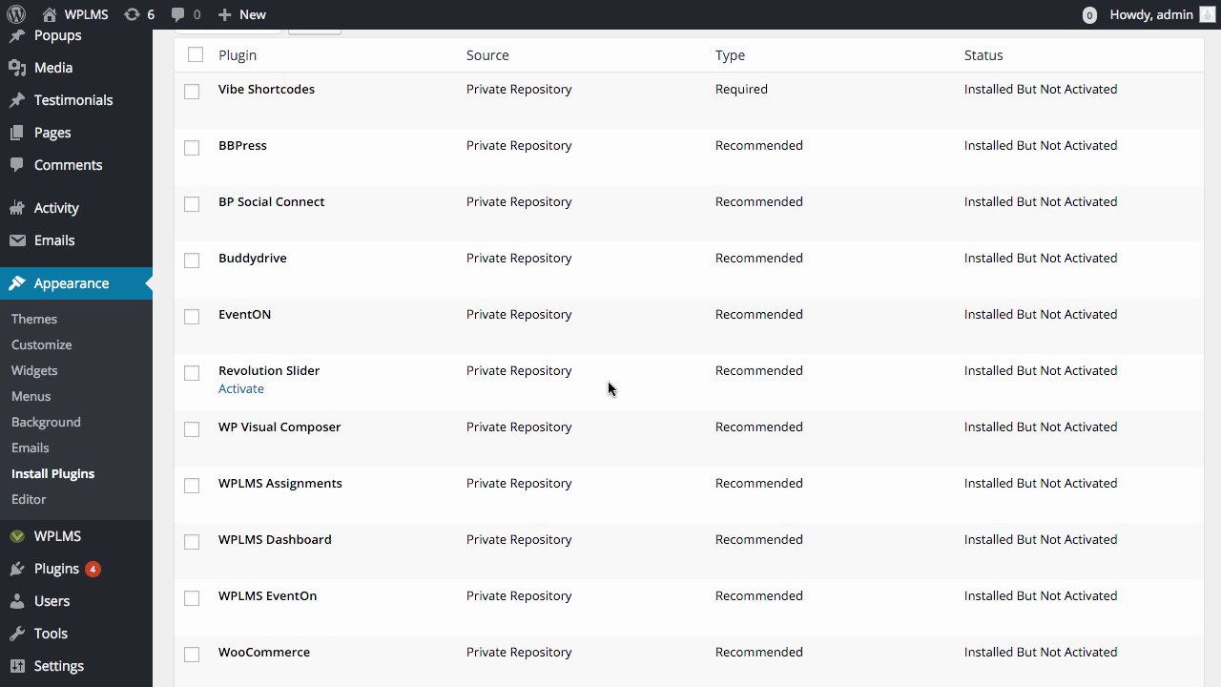
left_click(191, 90)
left_click(192, 147)
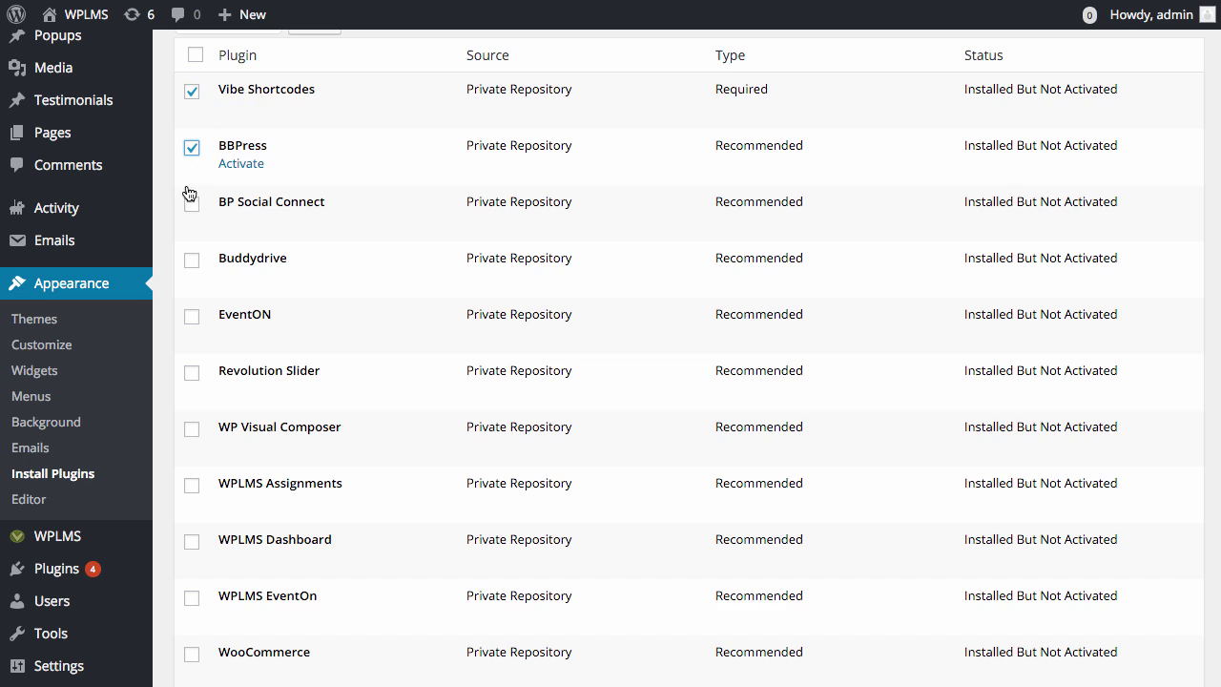
left_click(192, 203)
left_click(192, 260)
left_click(191, 316)
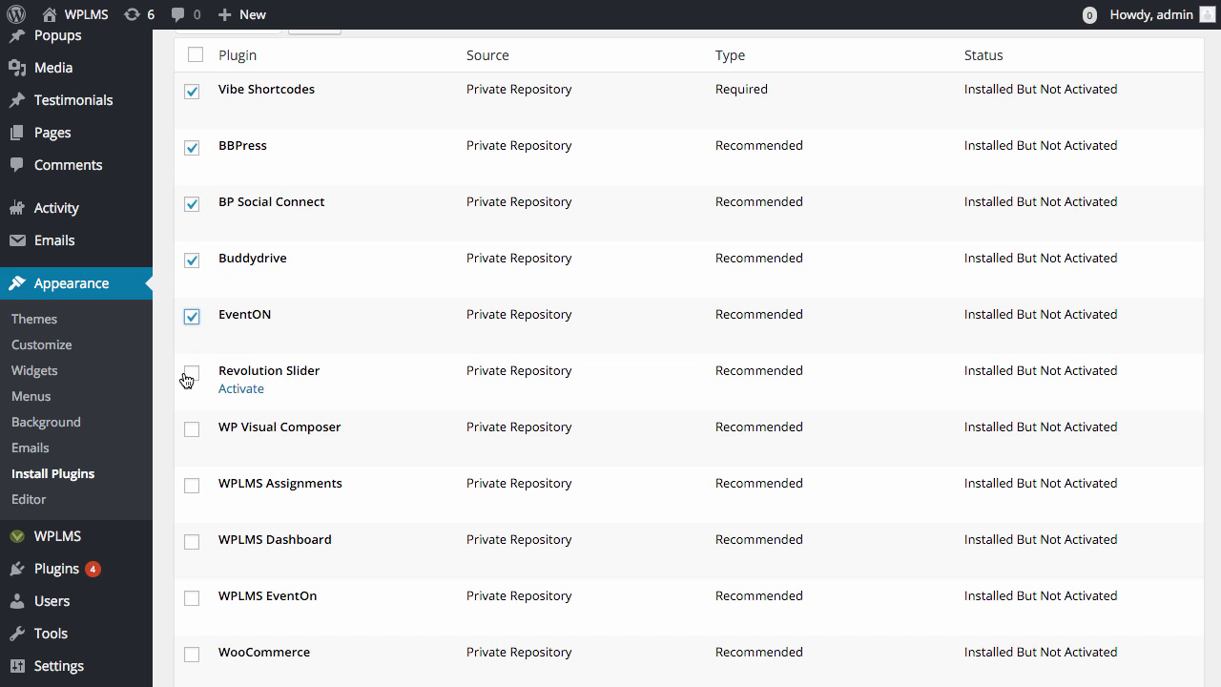
left_click(192, 372)
left_click(191, 428)
left_click(192, 484)
left_click(192, 428)
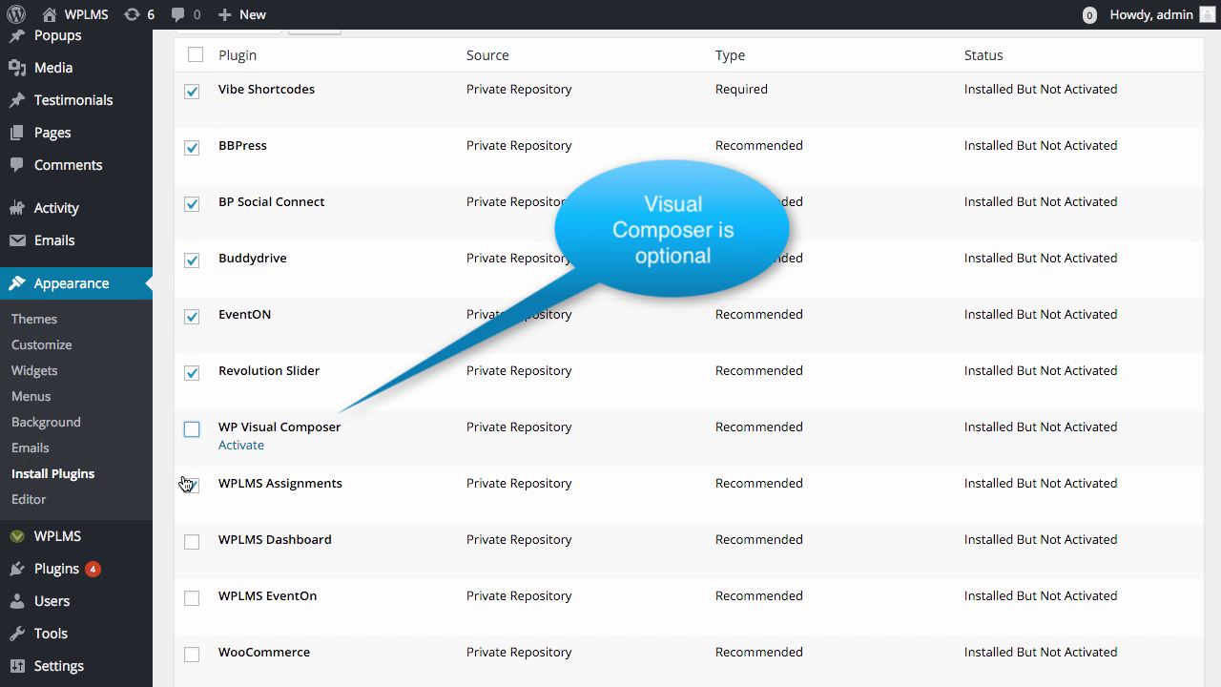
left_click(192, 541)
left_click(192, 597)
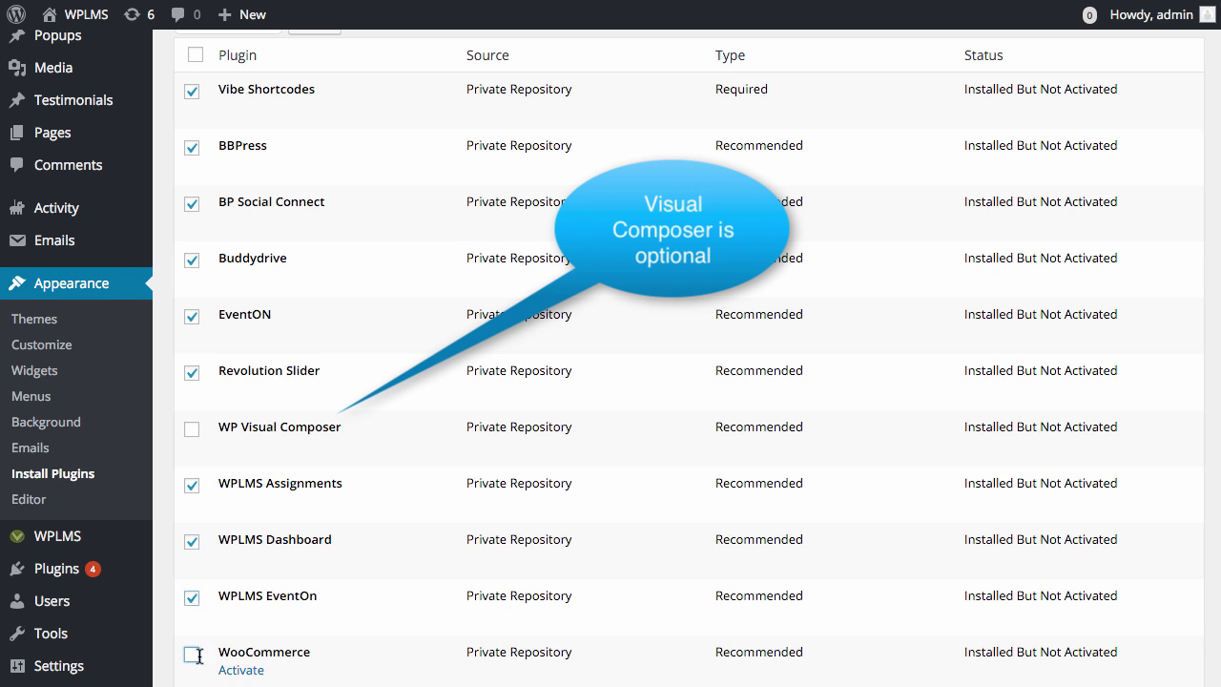
left_click(192, 654)
scroll(469, 572, "down", 1)
scroll(477, 468, "up", 4)
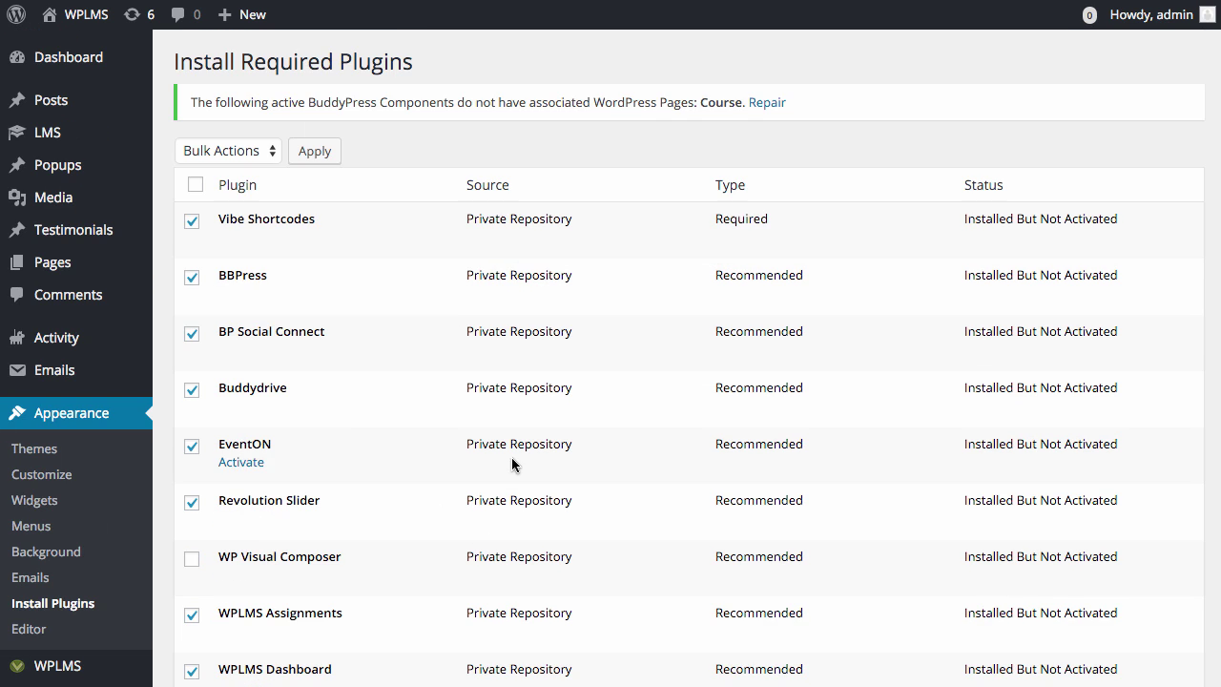
left_click(245, 152)
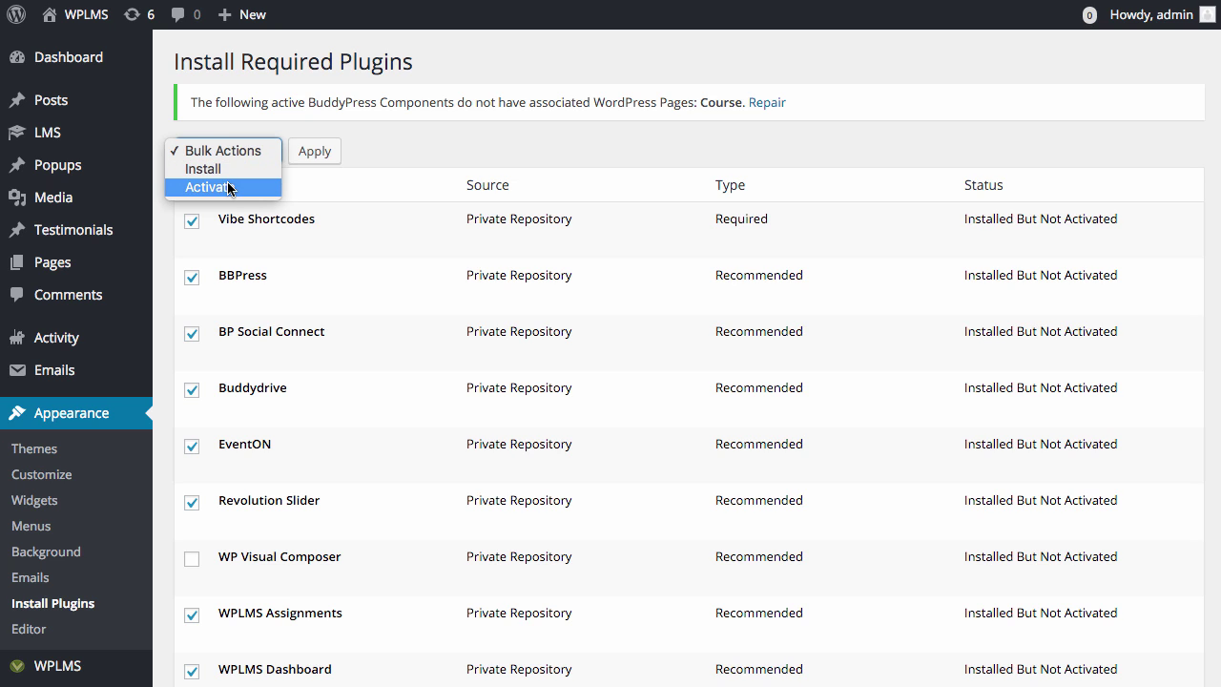
left_click(227, 186)
left_click(314, 158)
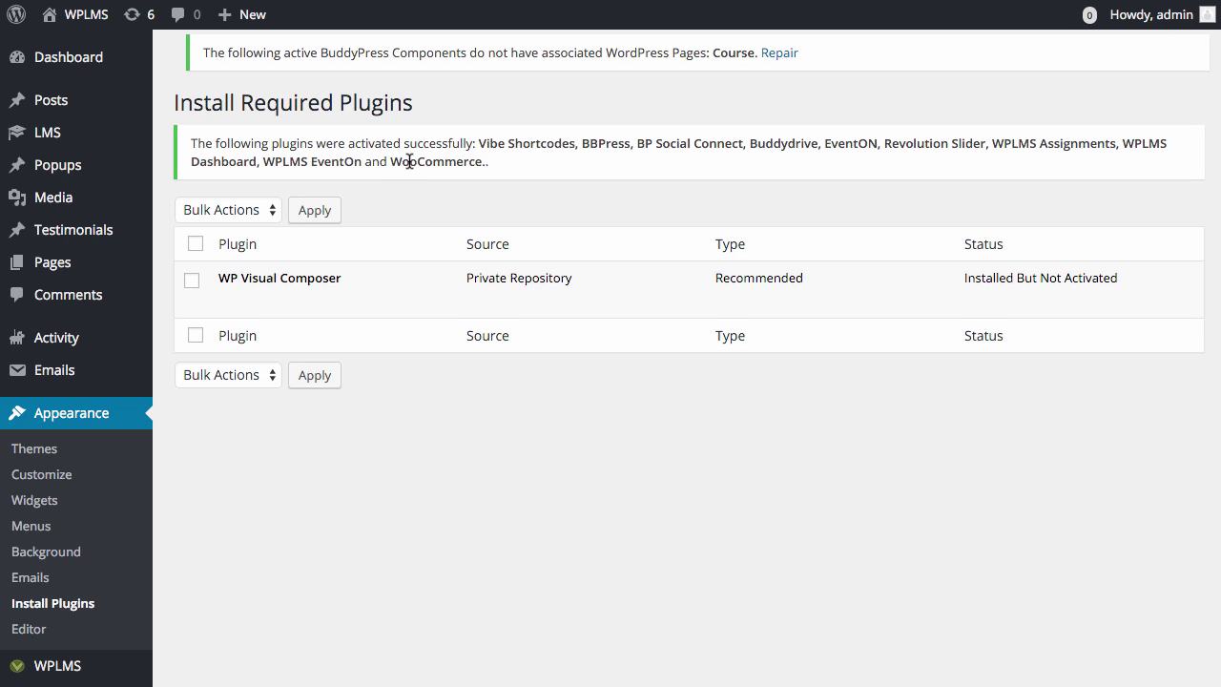
Skip the WooCommerce setup wizard and run the WPLMS theme setup with sample data from the Install WPLMS page.
left_click(77, 66)
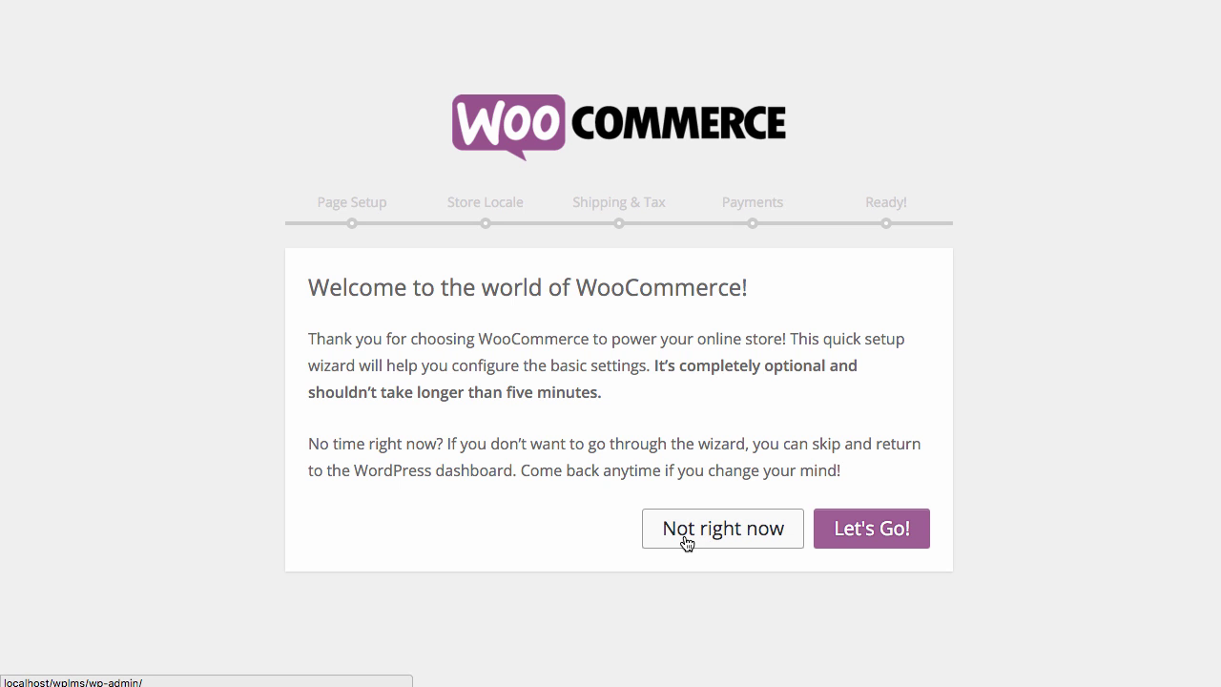
left_click(684, 542)
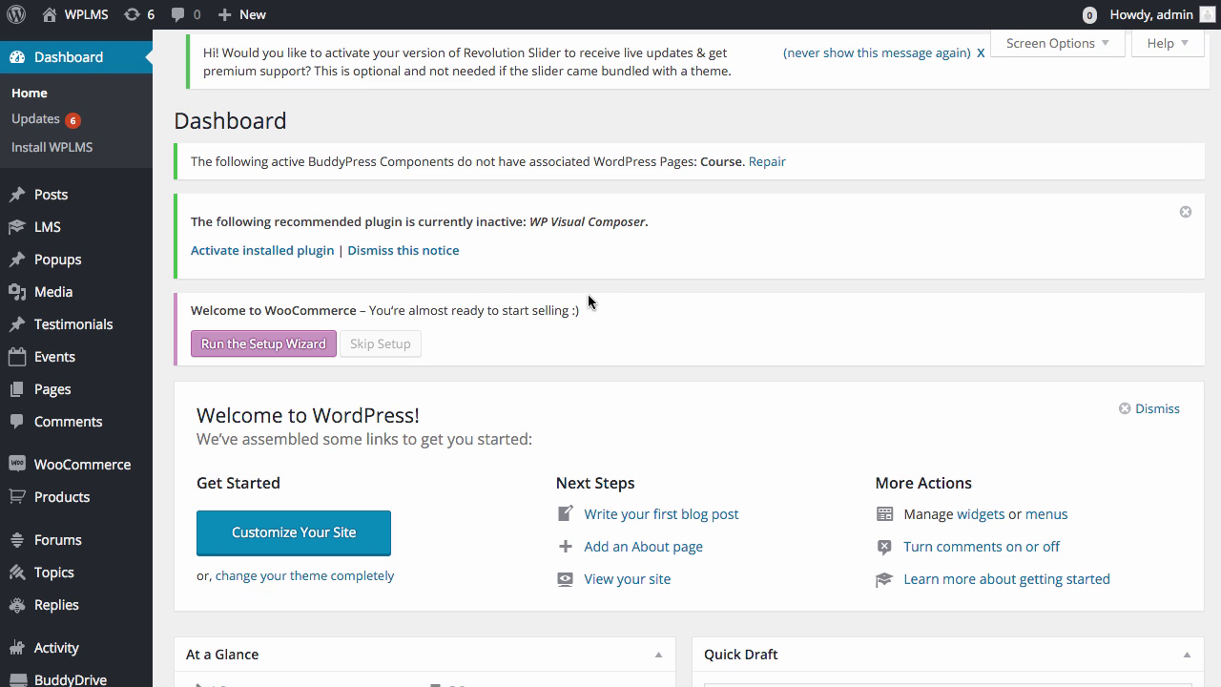
left_click(52, 156)
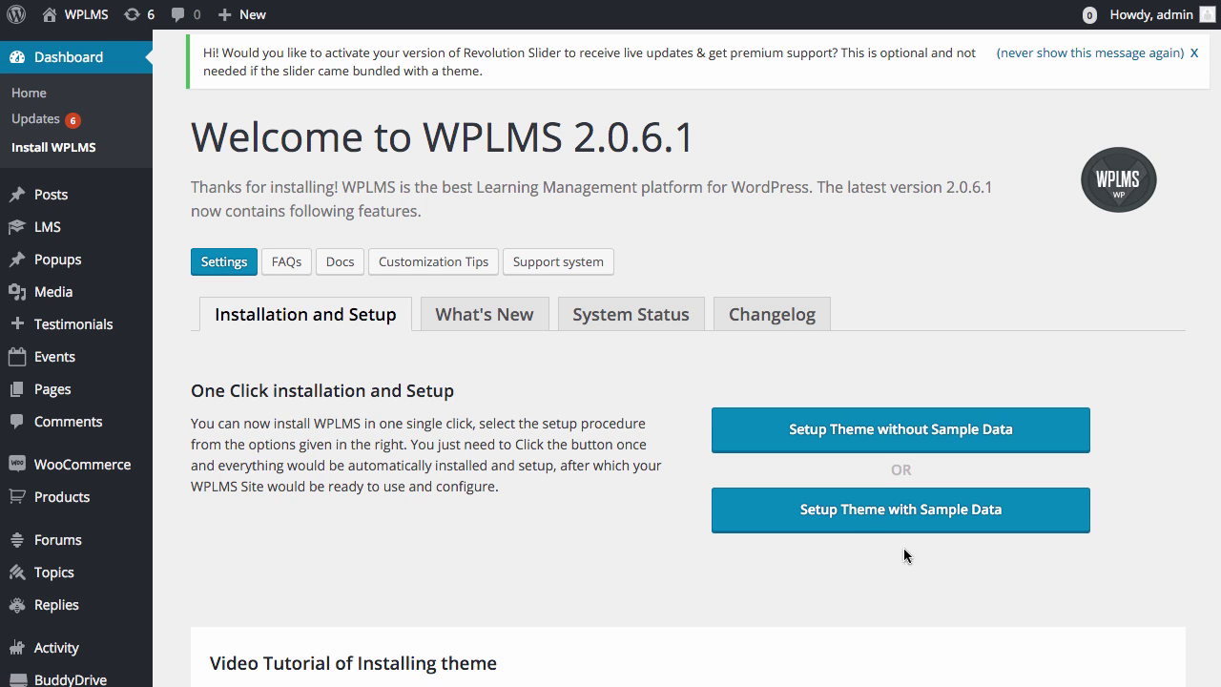
left_click(871, 520)
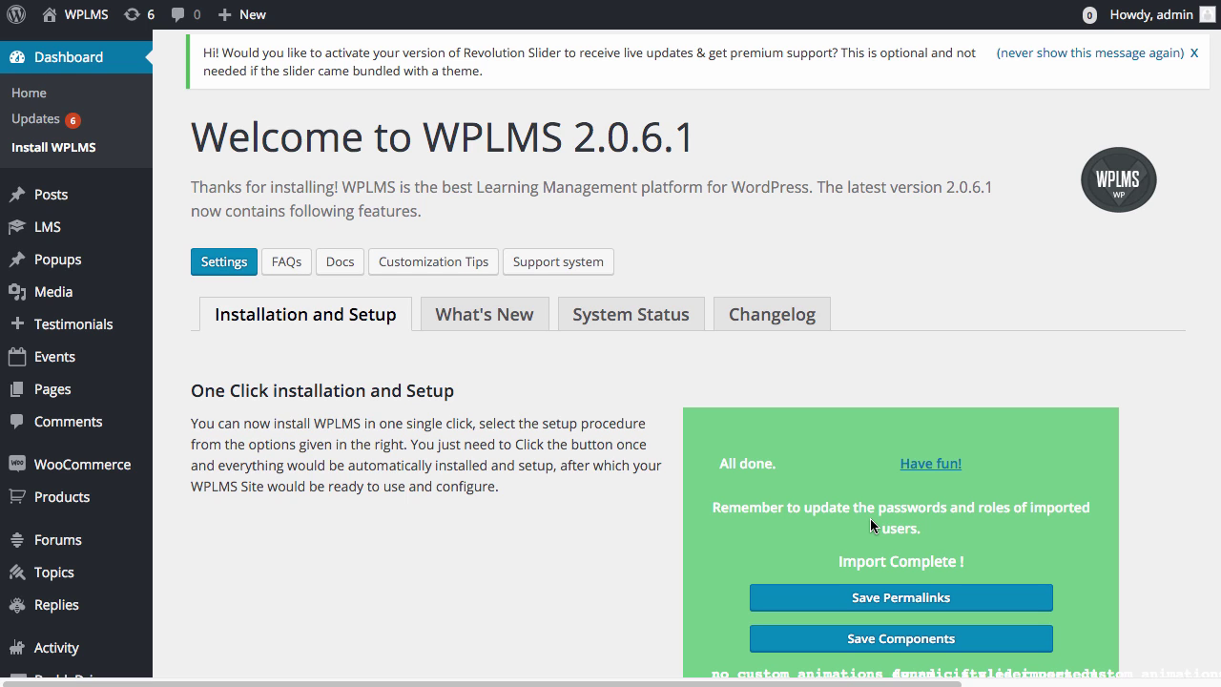
Open the permalink settings from the import results and save them as they are.
scroll(874, 489, "down", 1)
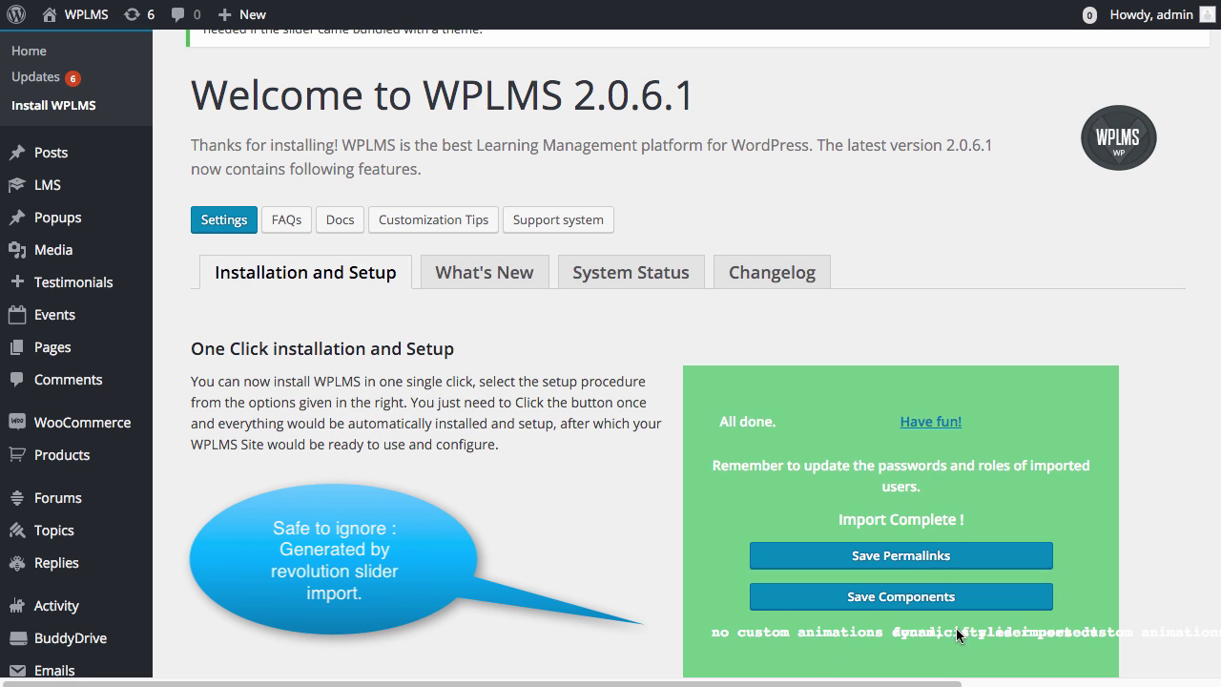
scroll(1062, 531, "down", 2)
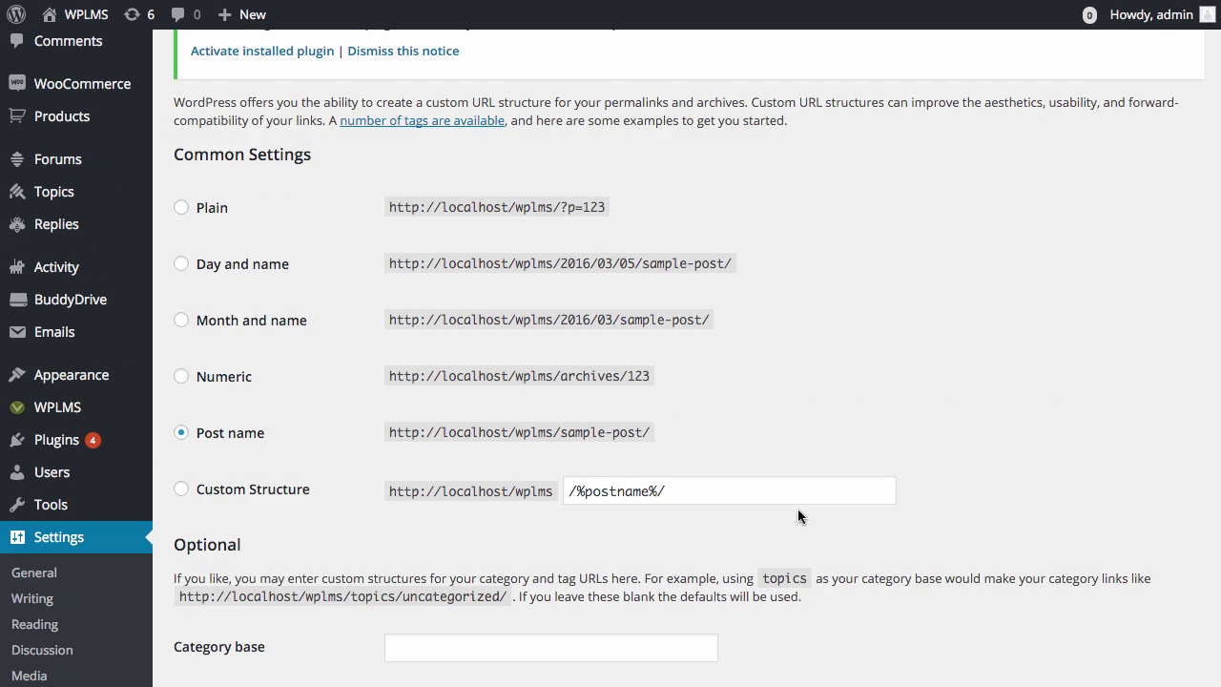
scroll(798, 508, "down", 10)
scroll(797, 508, "down", 15)
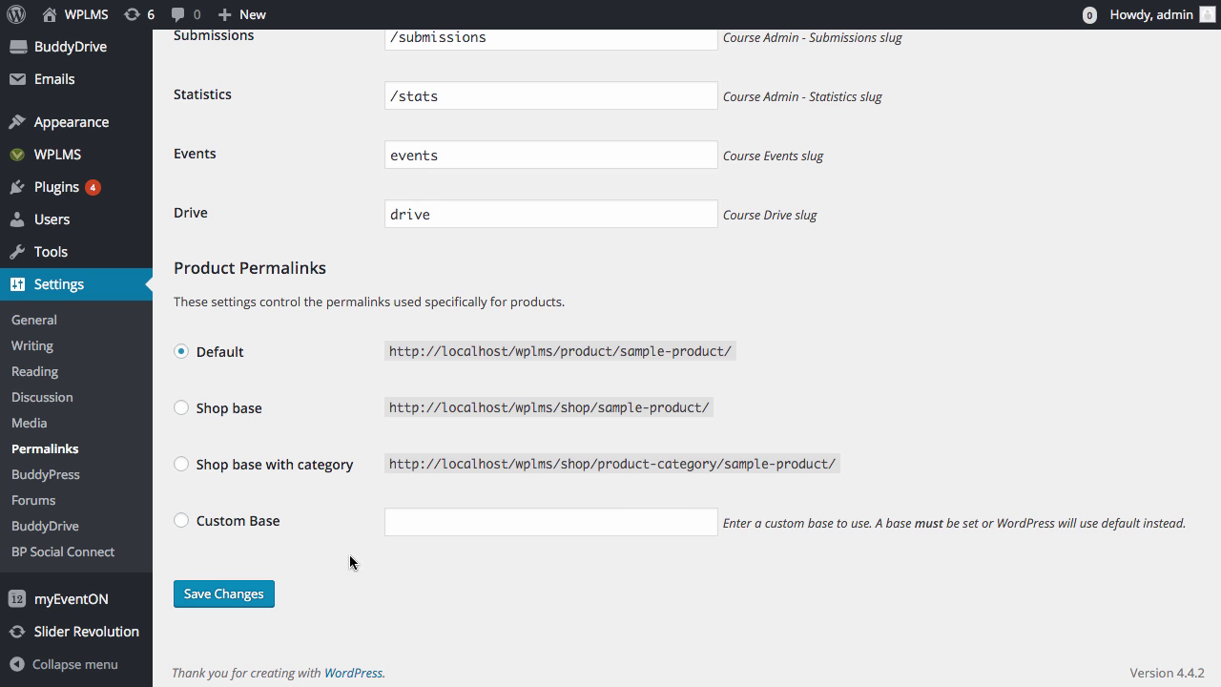
left_click(259, 602)
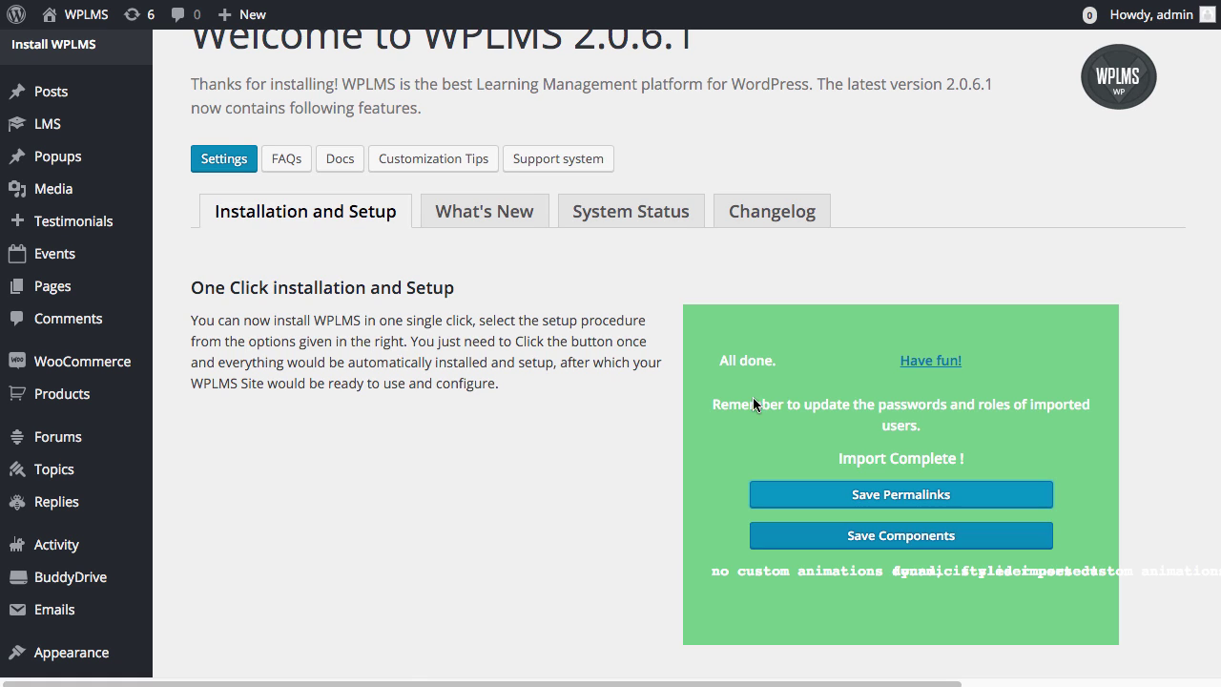
Enable the User Groups component in the BuddyPress settings and save the settings.
left_click(834, 539)
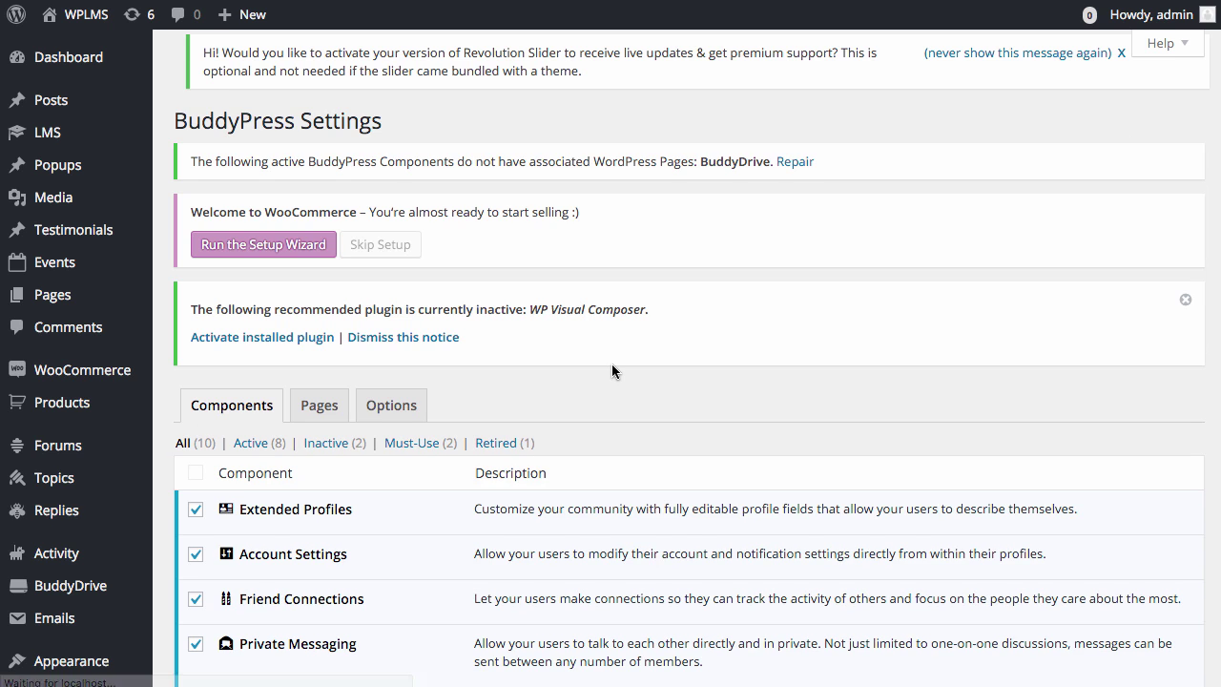
scroll(572, 334, "down", 5)
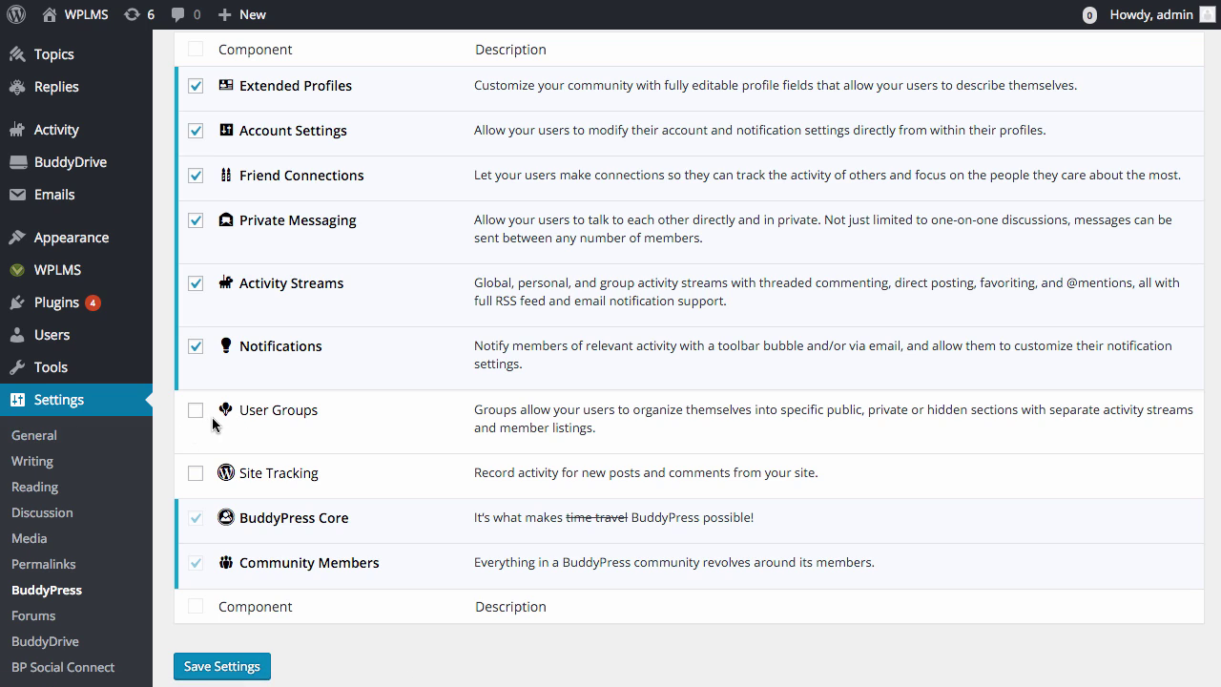
left_click(195, 414)
left_click(230, 667)
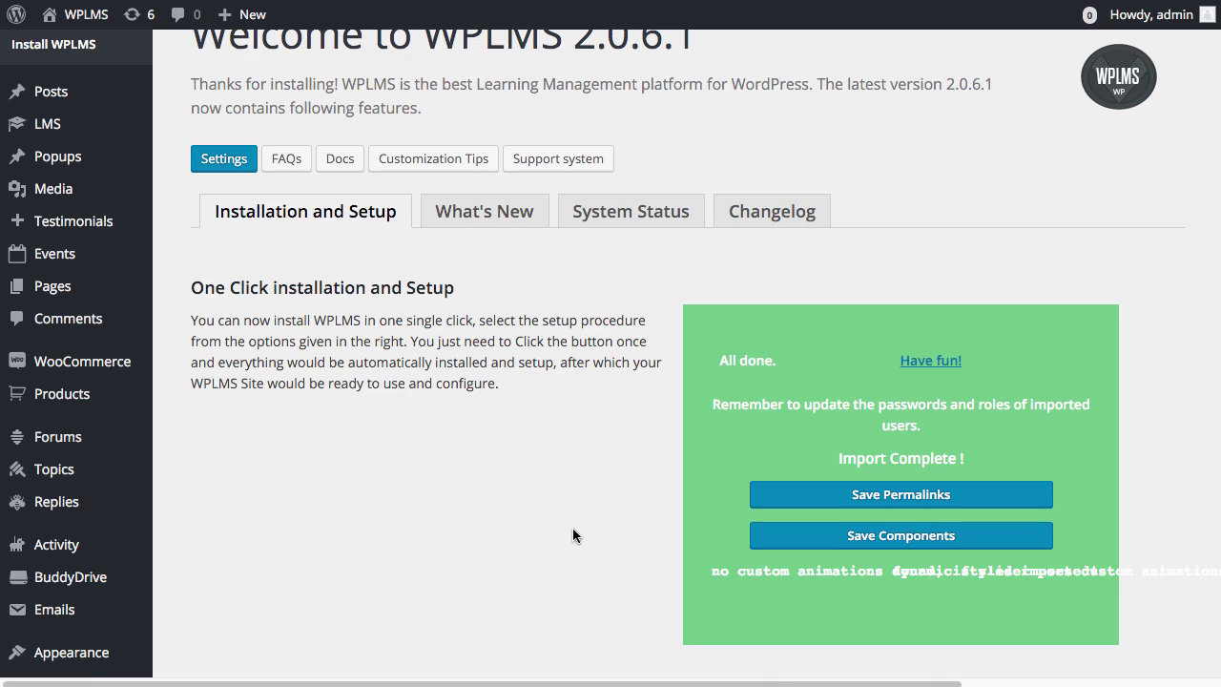
Visit the site and examine the imported home page from header to footer, including the All Courses and Pages menus.
scroll(572, 535, "up", 2)
mouse_move(84, 14)
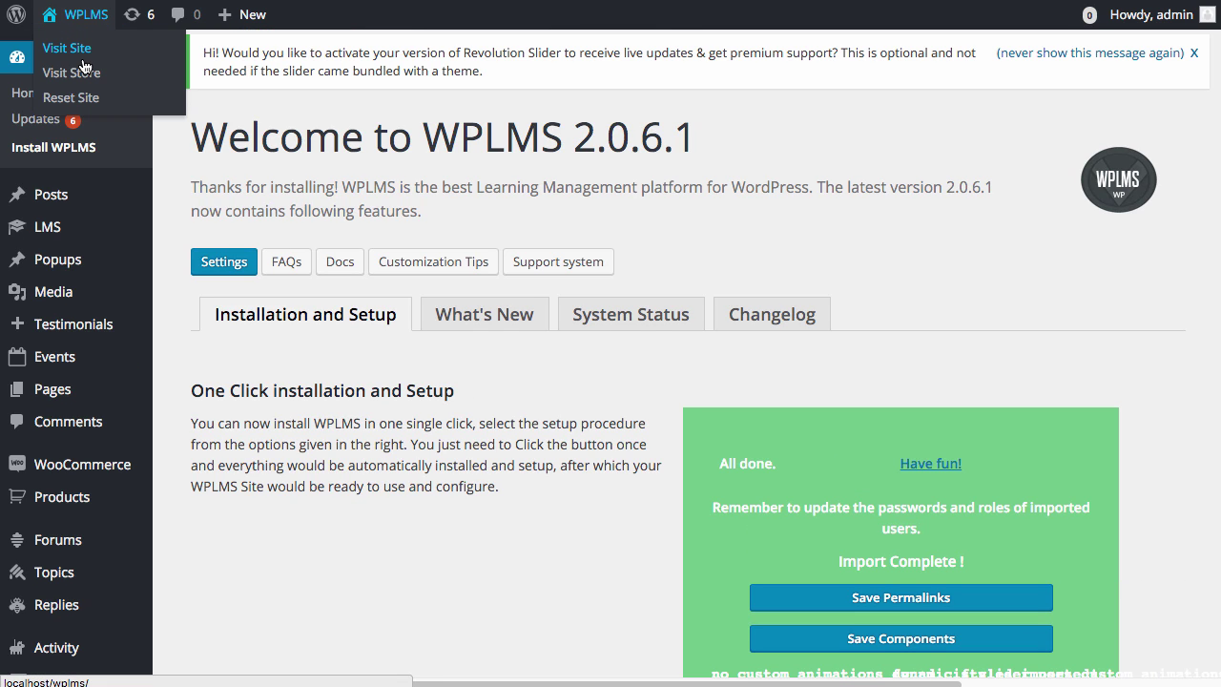
left_click(85, 54)
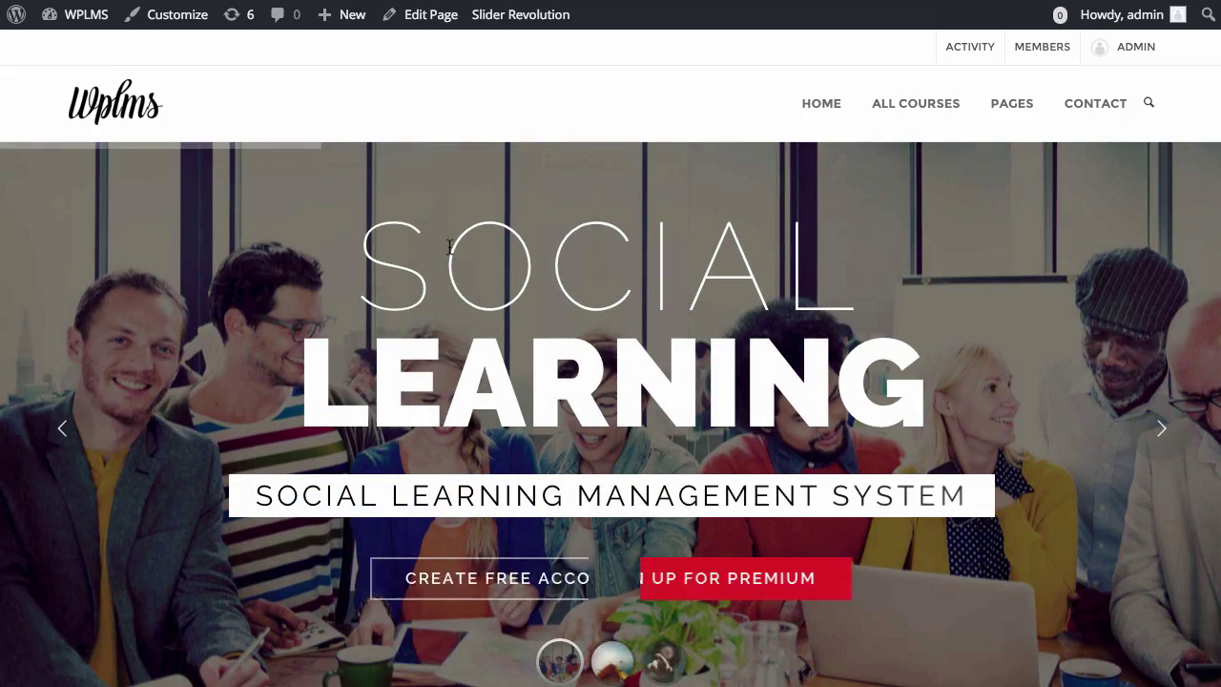
scroll(448, 246, "down", 5)
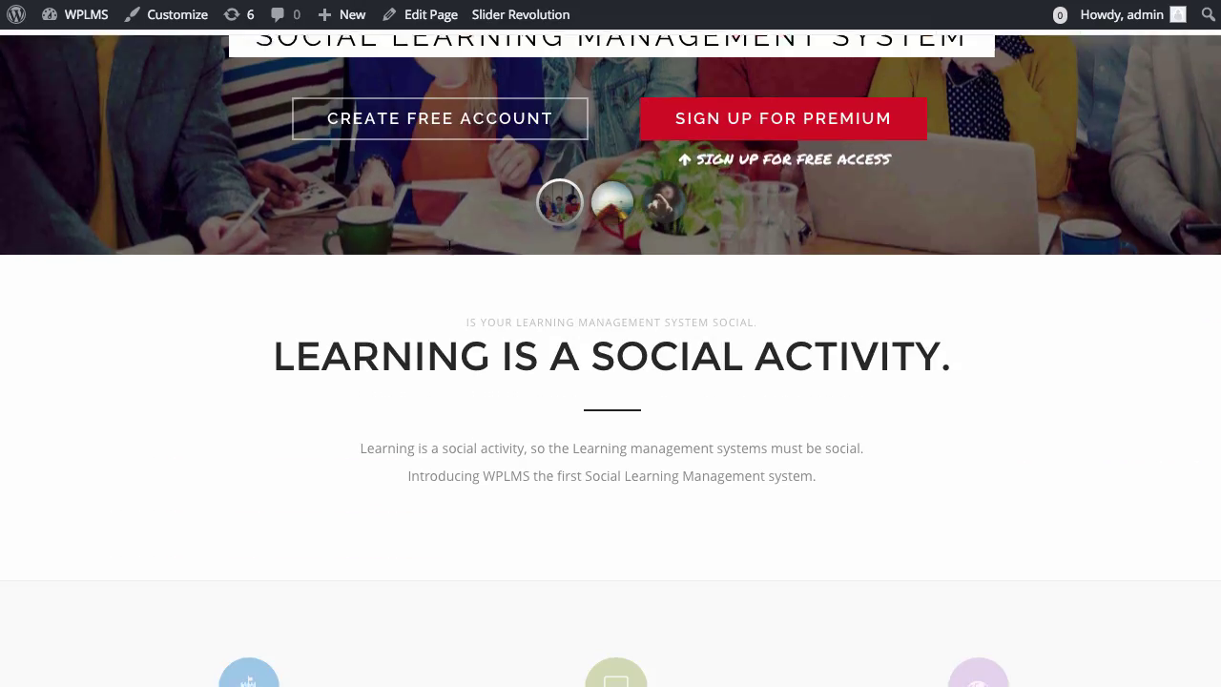
scroll(448, 246, "down", 3)
scroll(449, 247, "down", 7)
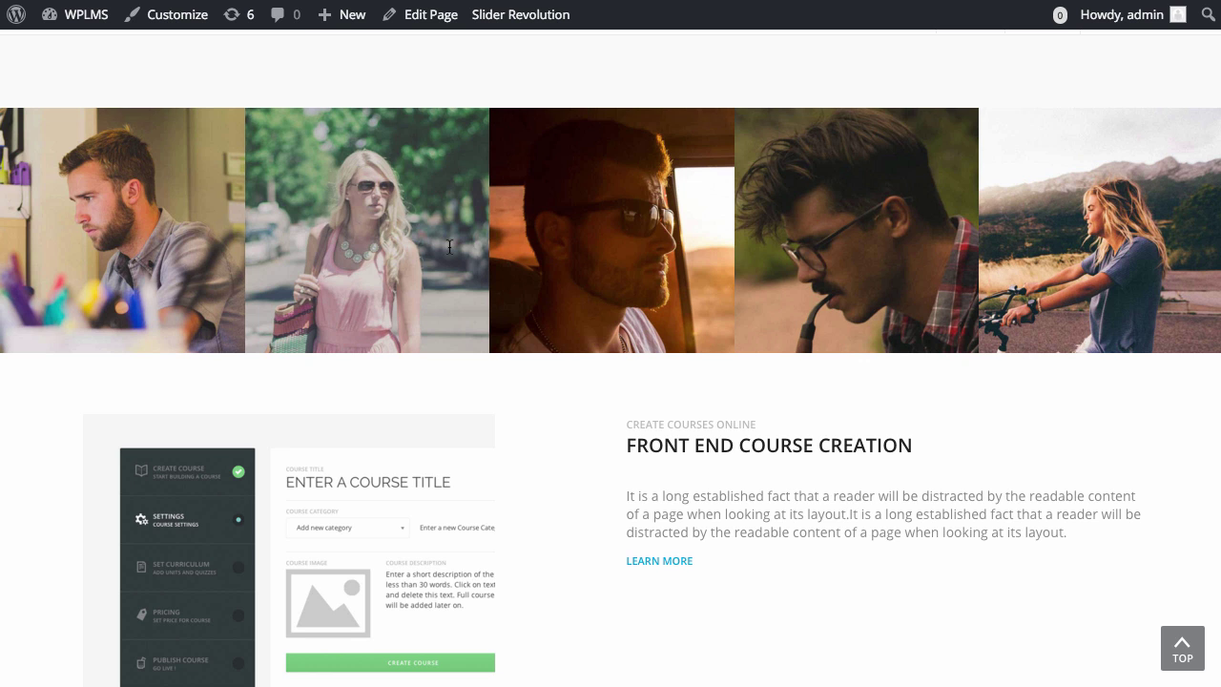
scroll(449, 247, "down", 10)
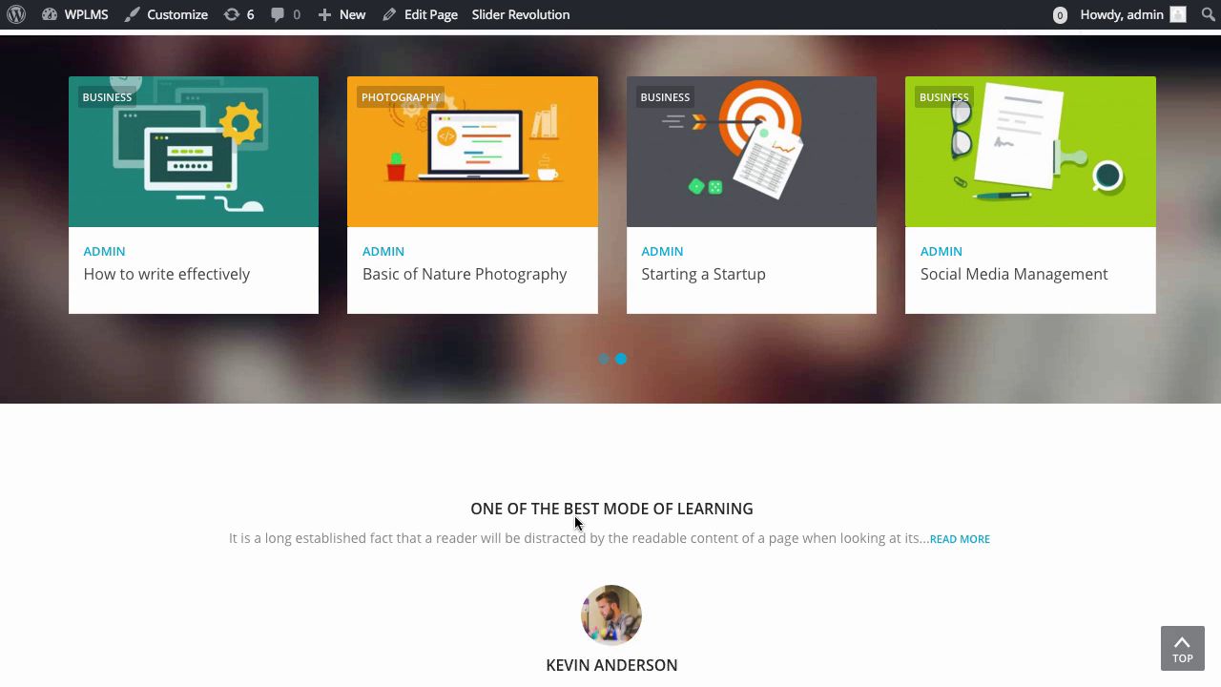
scroll(574, 515, "down", 7)
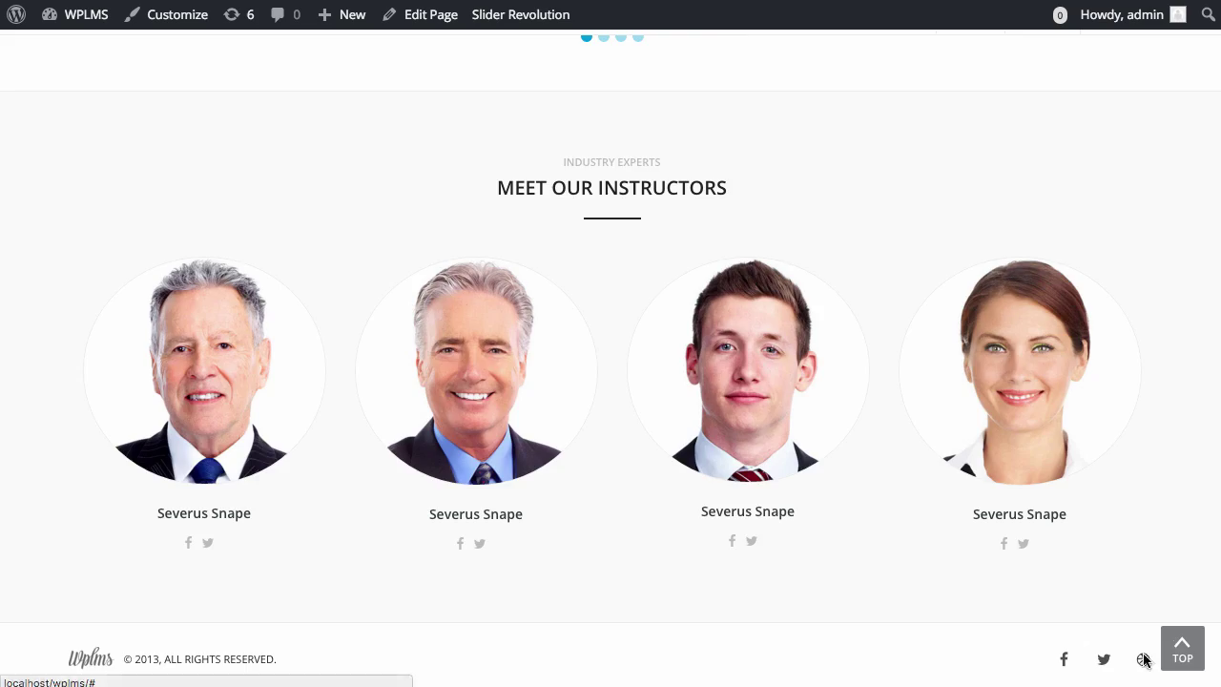
left_click(1181, 647)
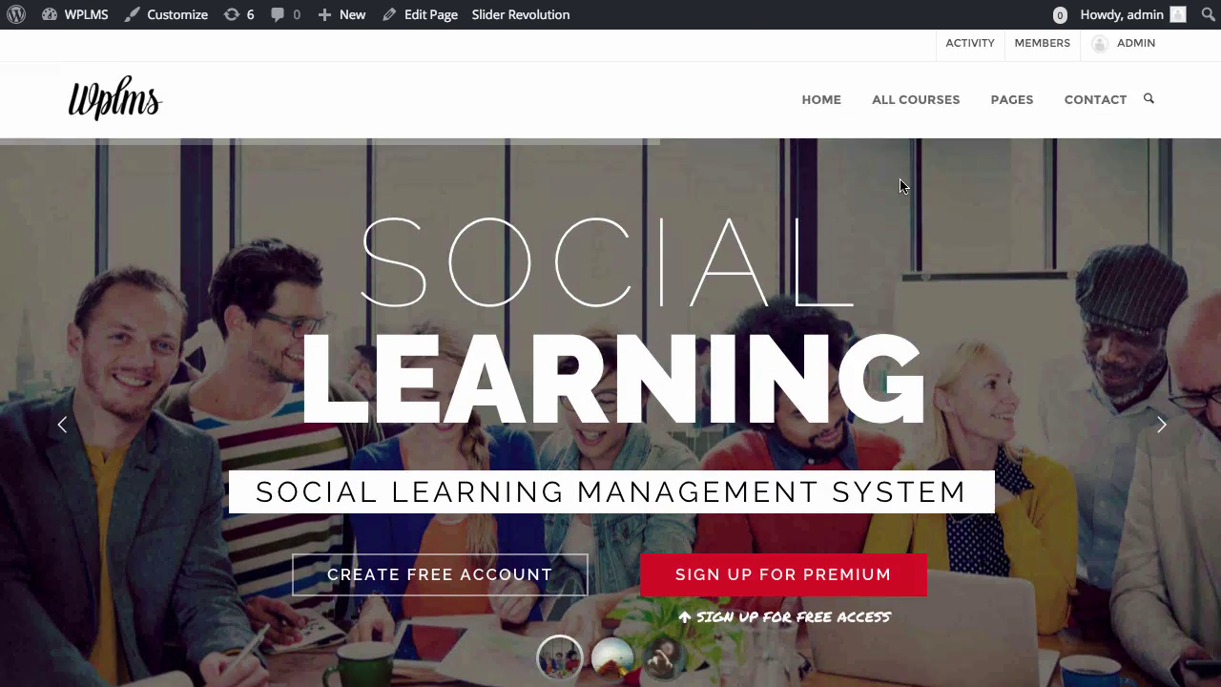
mouse_move(899, 130)
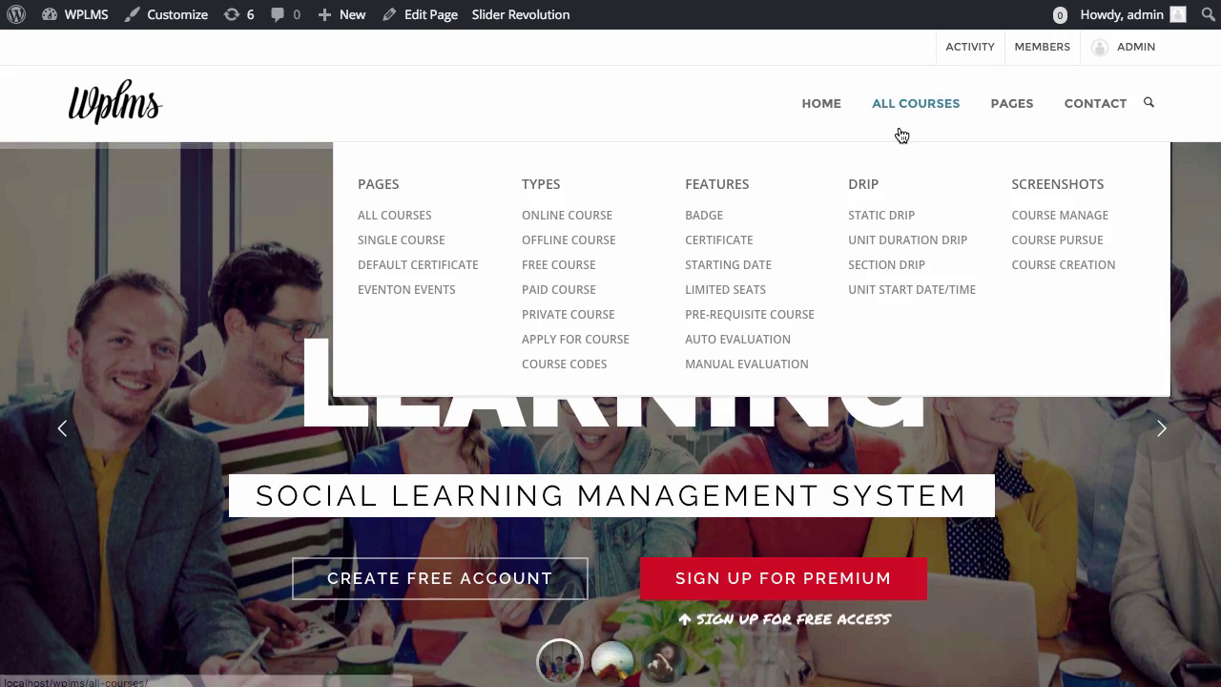
mouse_move(1029, 124)
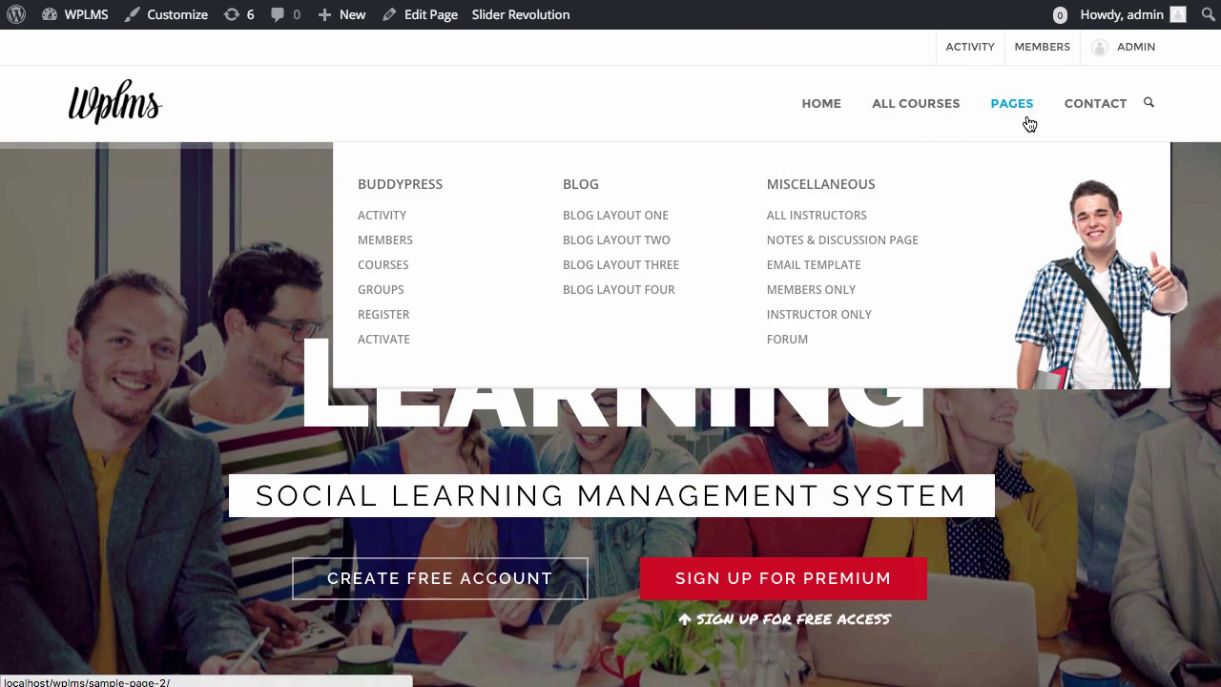